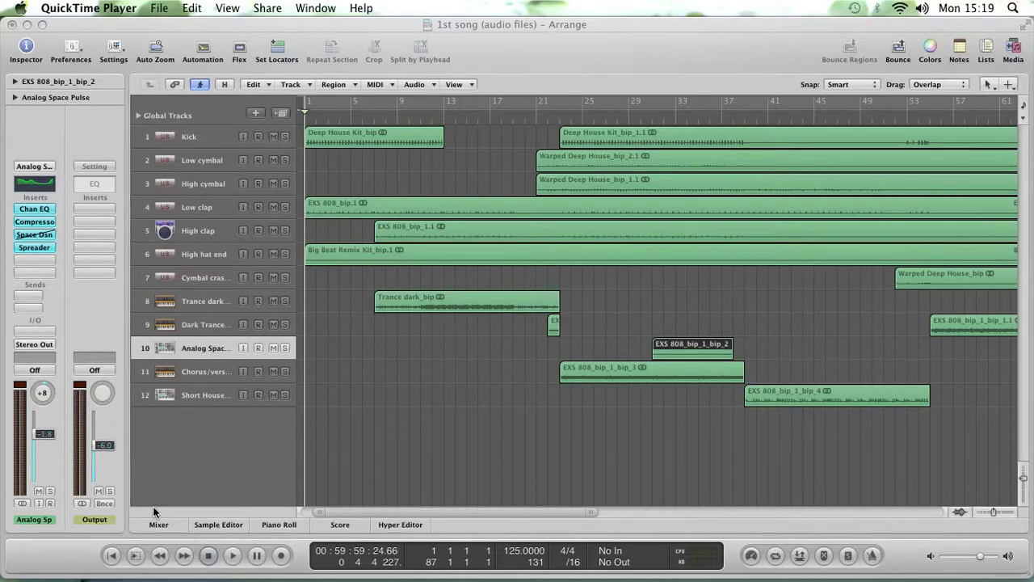
Step: Show the mixer panel listing each track's insert effects beneath the 1st song arrangement
left_click(179, 525)
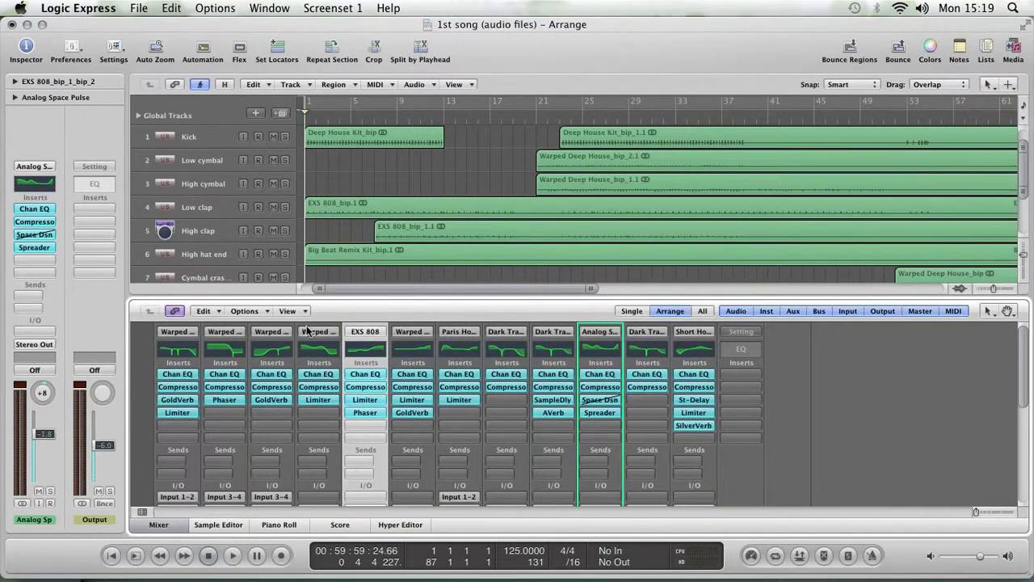
Step: Hide the mixer and loop playback over a four-bar cycle range starting at bar 1
left_click(156, 525)
key("space")
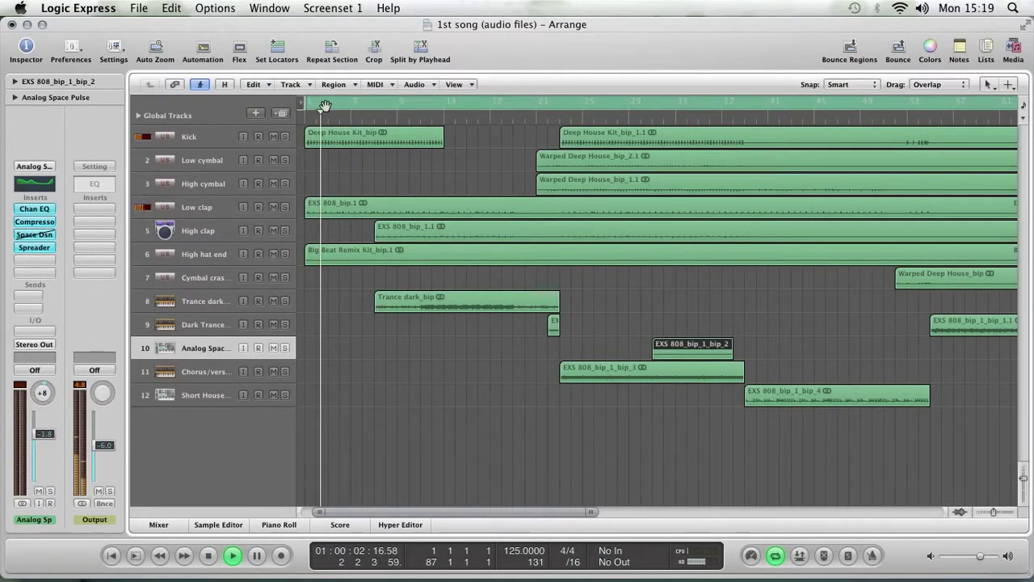
left_click_drag(326, 106, 400, 105)
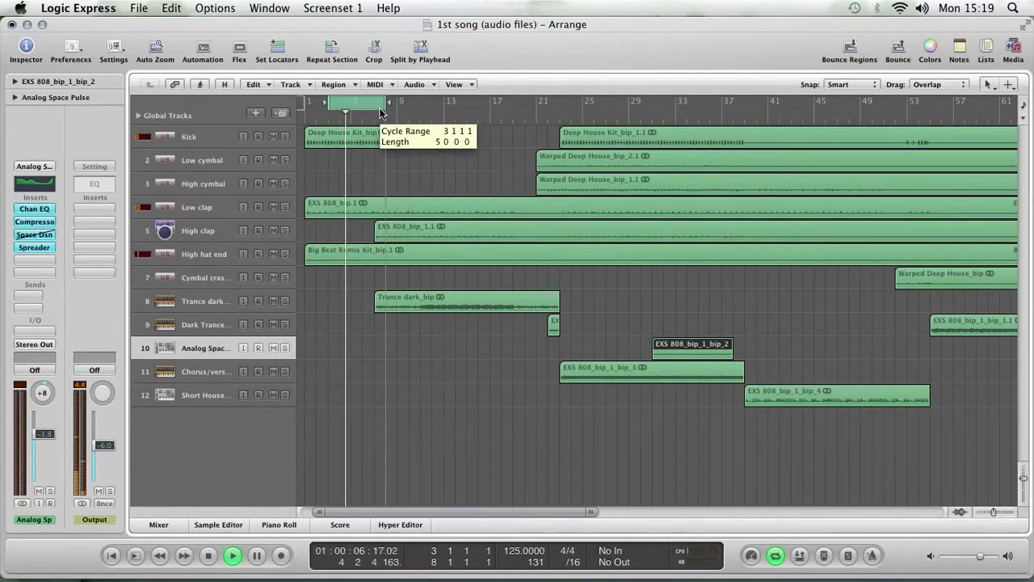
left_click_drag(400, 105, 352, 107)
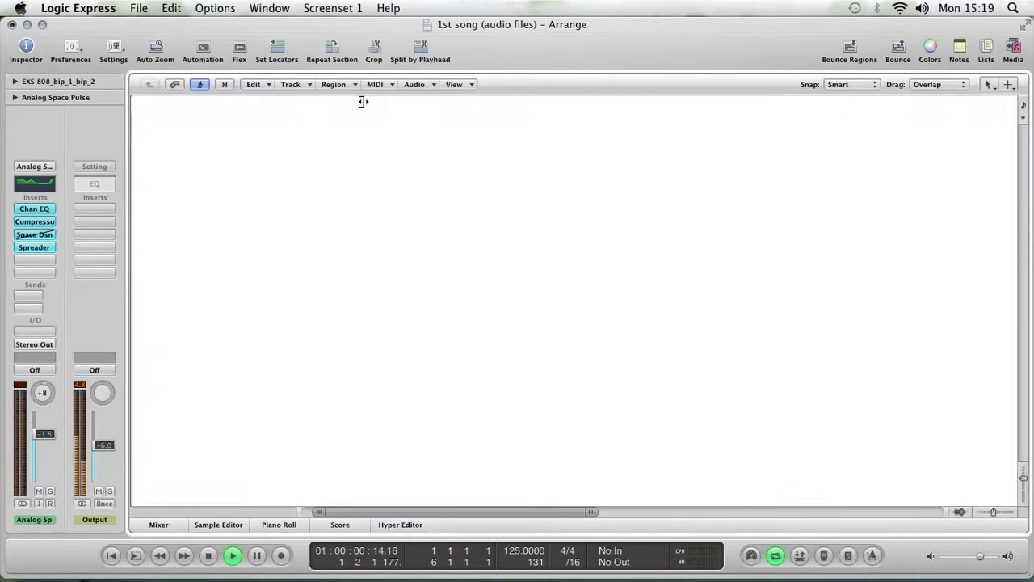
left_click_drag(362, 102, 352, 102)
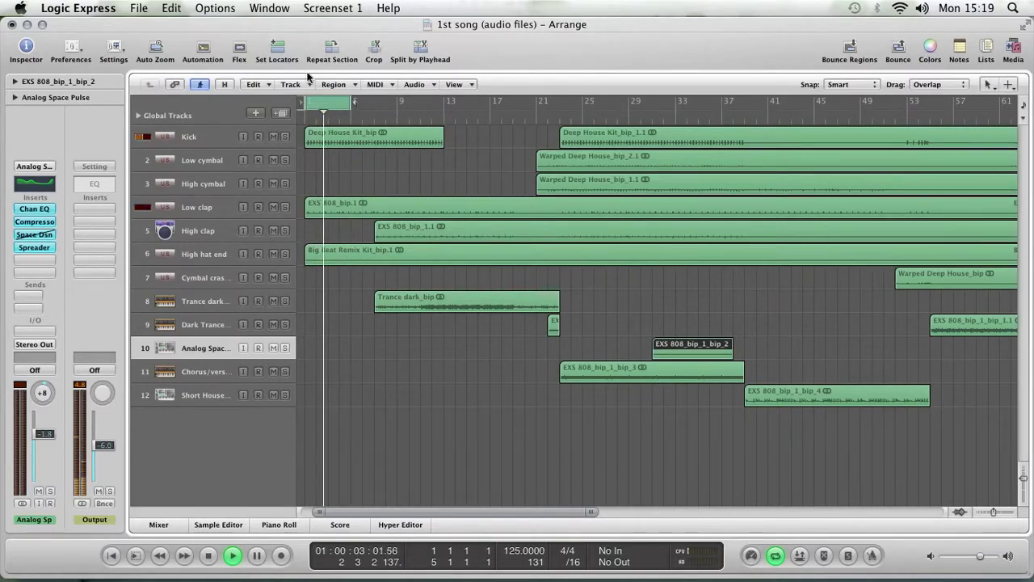
Step: Open the Mixer as a separate window over the arrangement and lower Kick to -3.5 dB
left_click(269, 8)
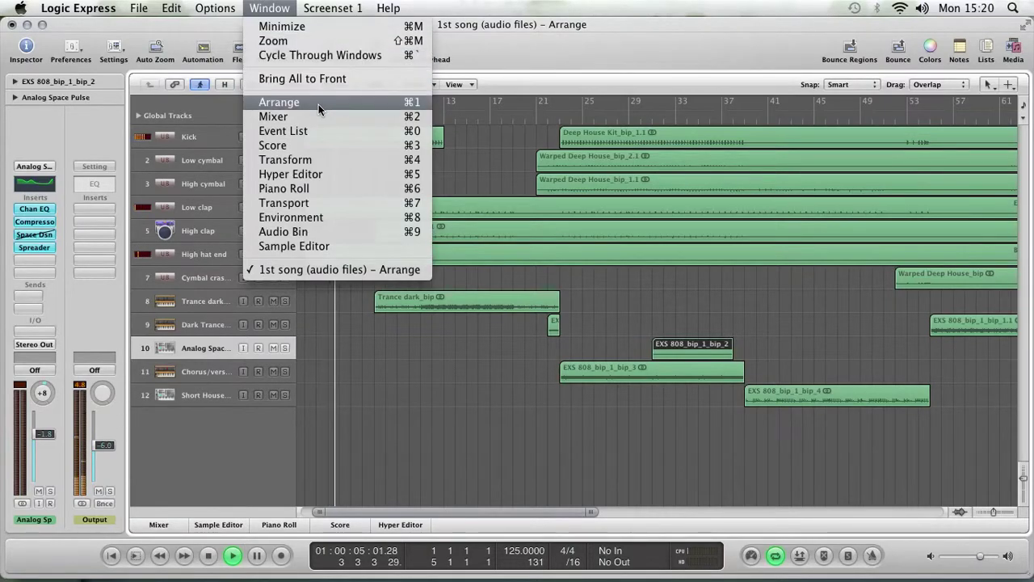
left_click(340, 116)
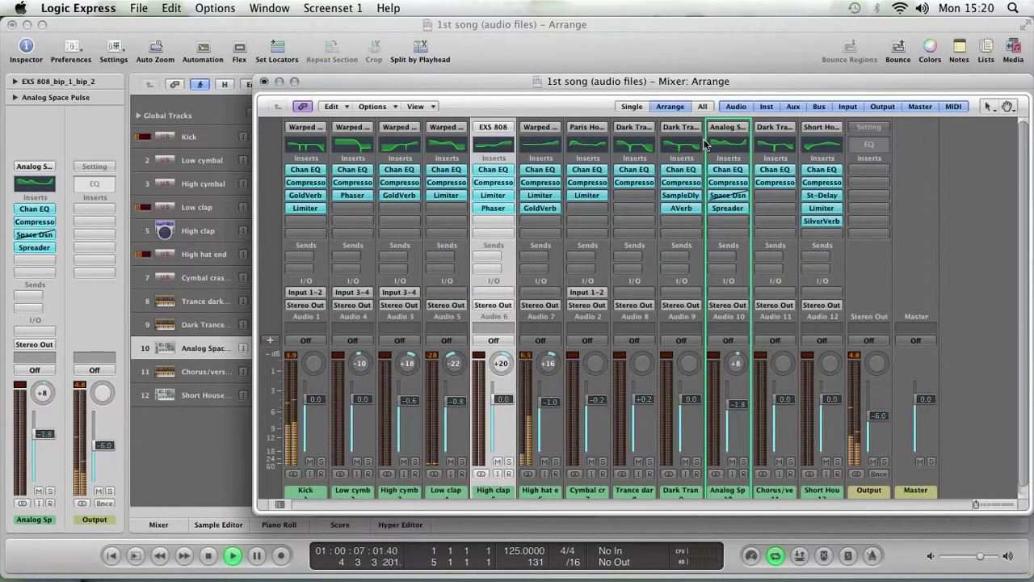
left_click_drag(642, 113, 542, 53)
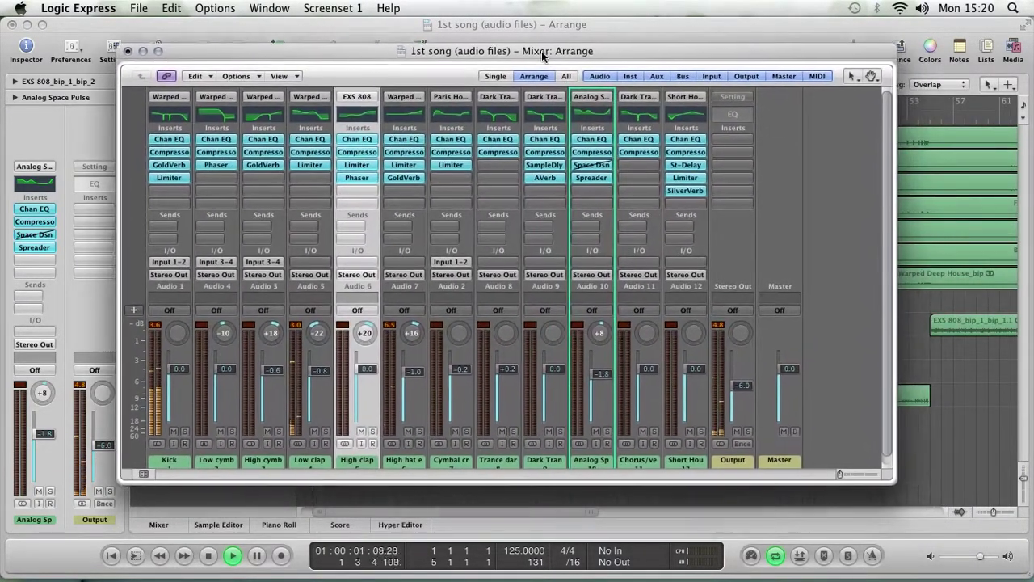
key("super+2")
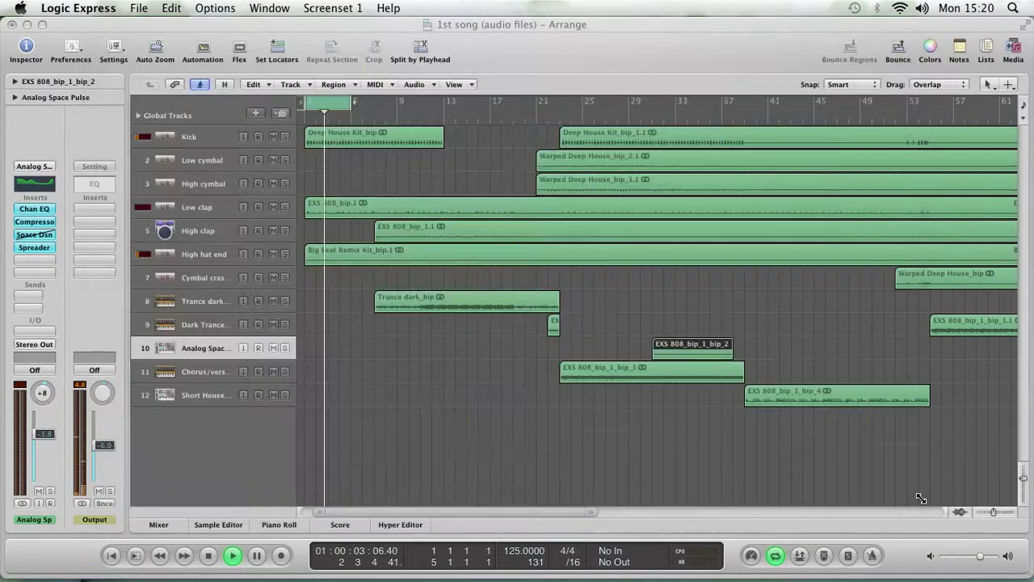
key("super+2")
key("super+2")
key("super+2")
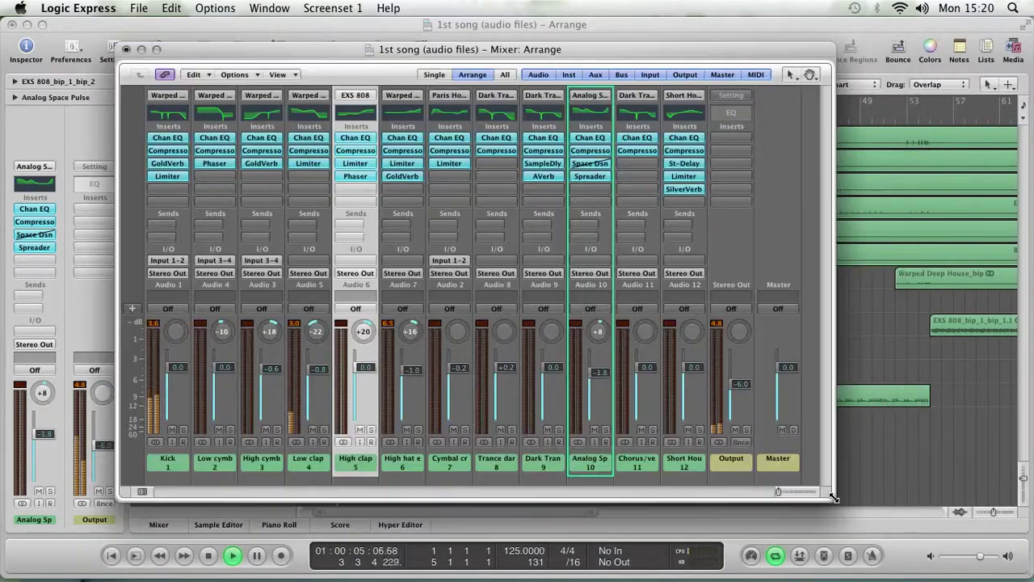
key("super+2")
key("super+2")
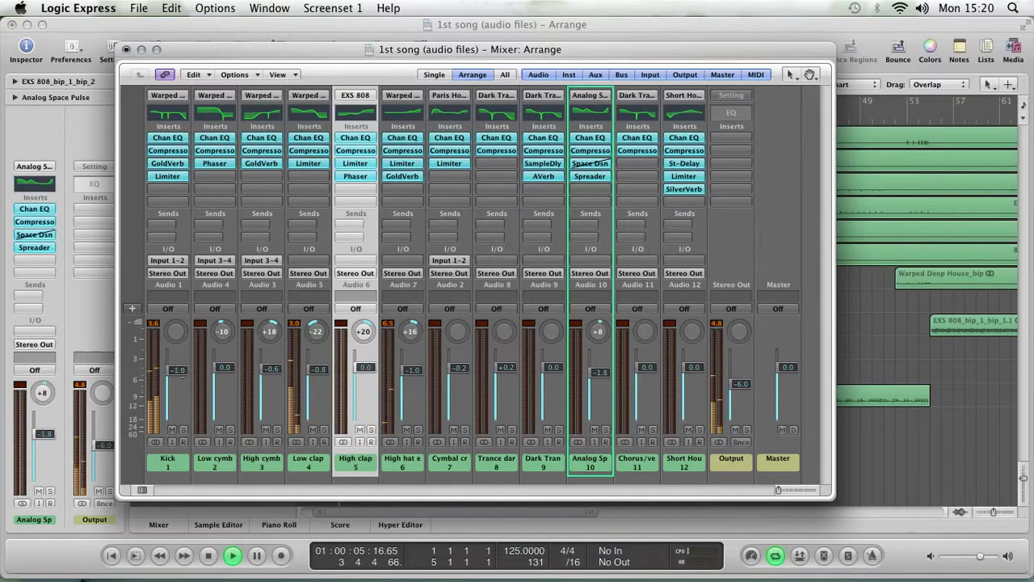
left_click_drag(175, 384, 174, 389)
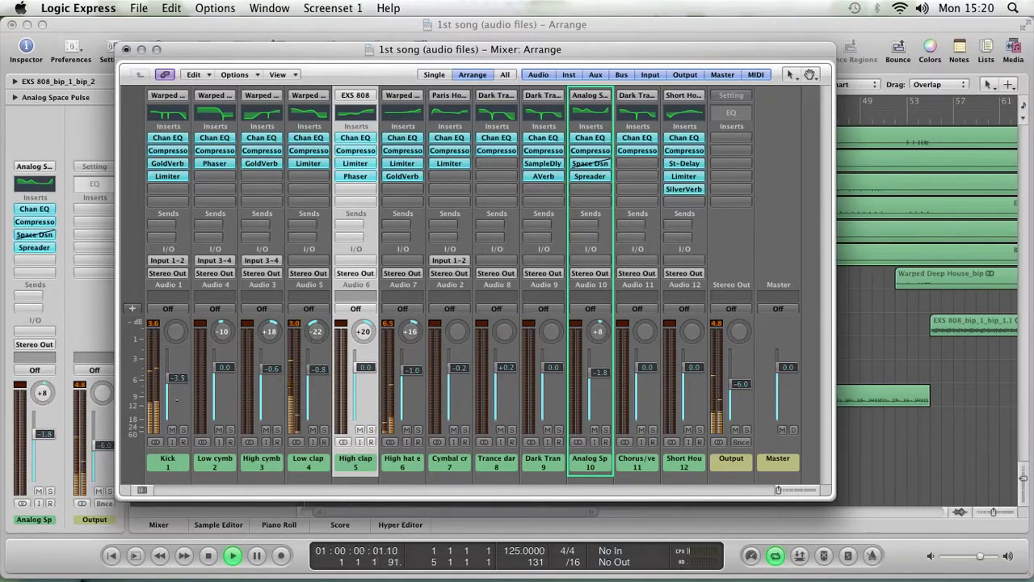
Step: Settle the Kick fader at -2.0 dB and adjust its pan knob
left_click_drag(176, 389, 175, 389)
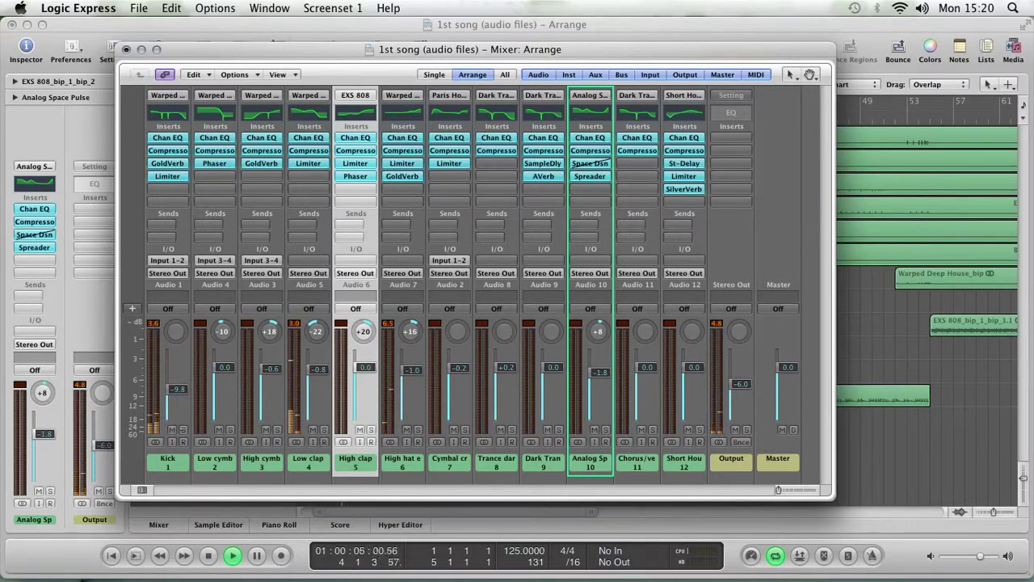
left_click_drag(175, 390, 176, 388)
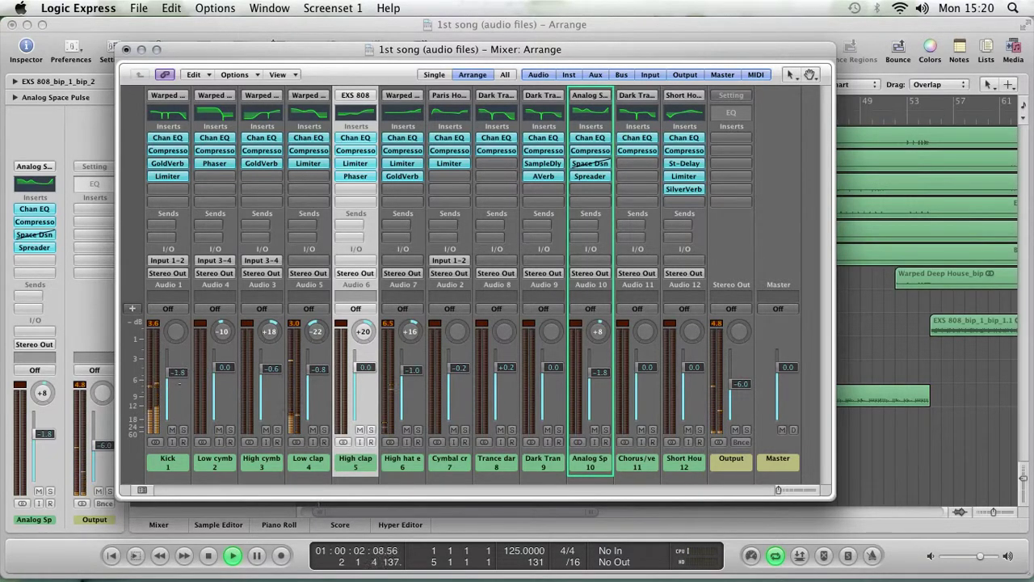
left_click_drag(177, 371, 176, 360)
left_click(177, 359, "alt")
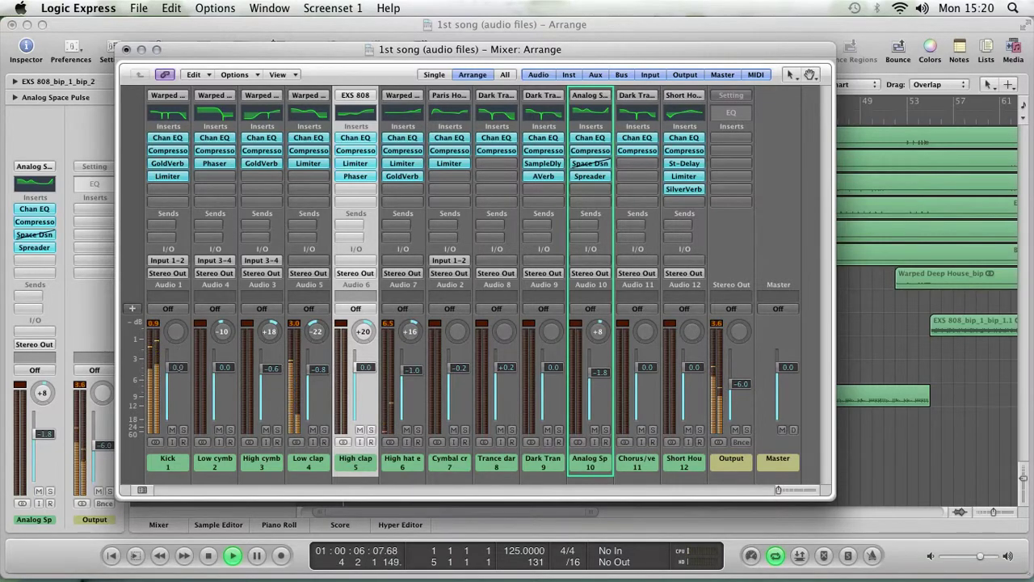
left_click_drag(179, 381, 179, 387)
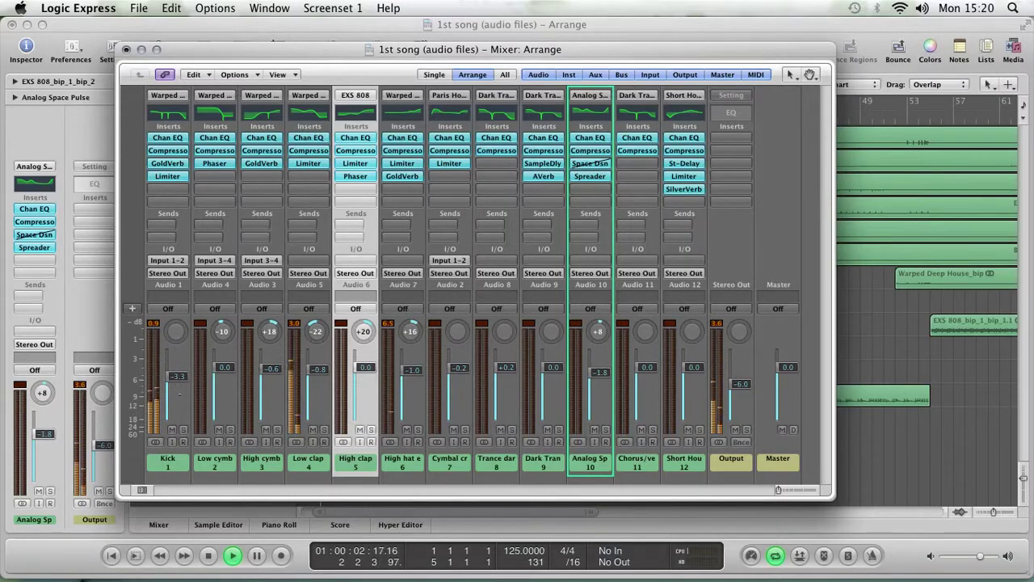
left_click_drag(180, 394, 180, 388)
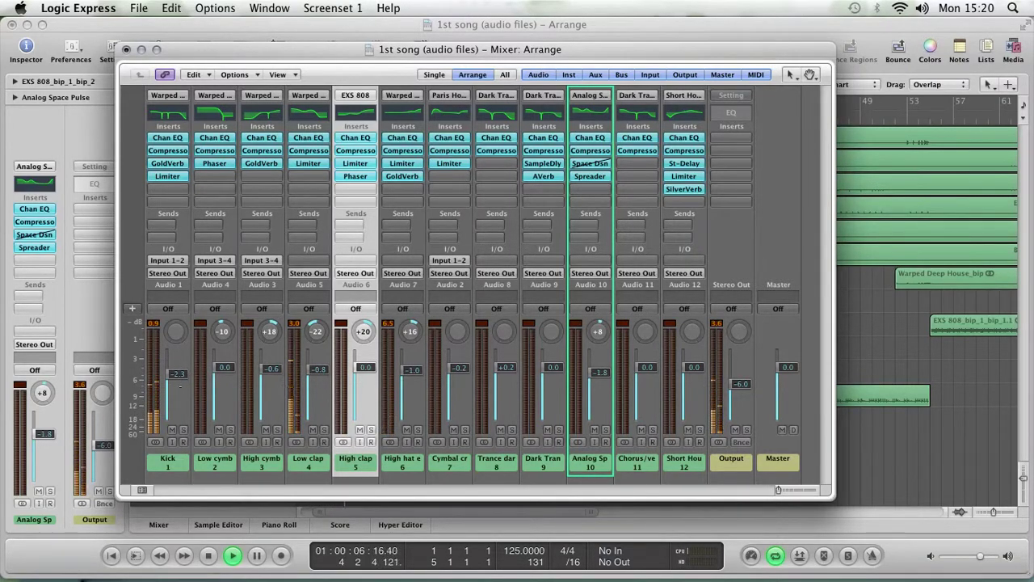
left_click_drag(179, 386, 180, 384)
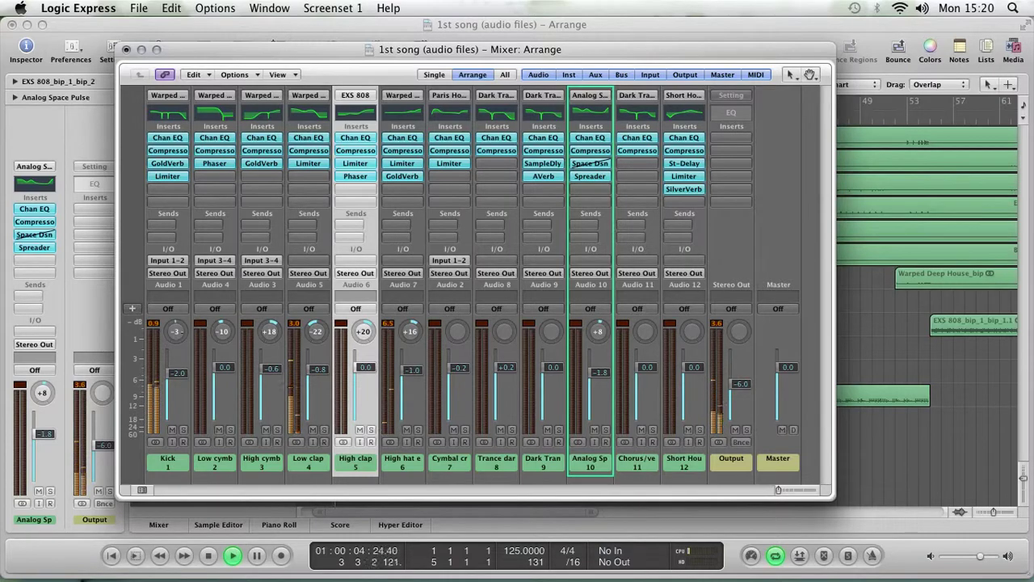
left_click_drag(174, 331, 183, 398)
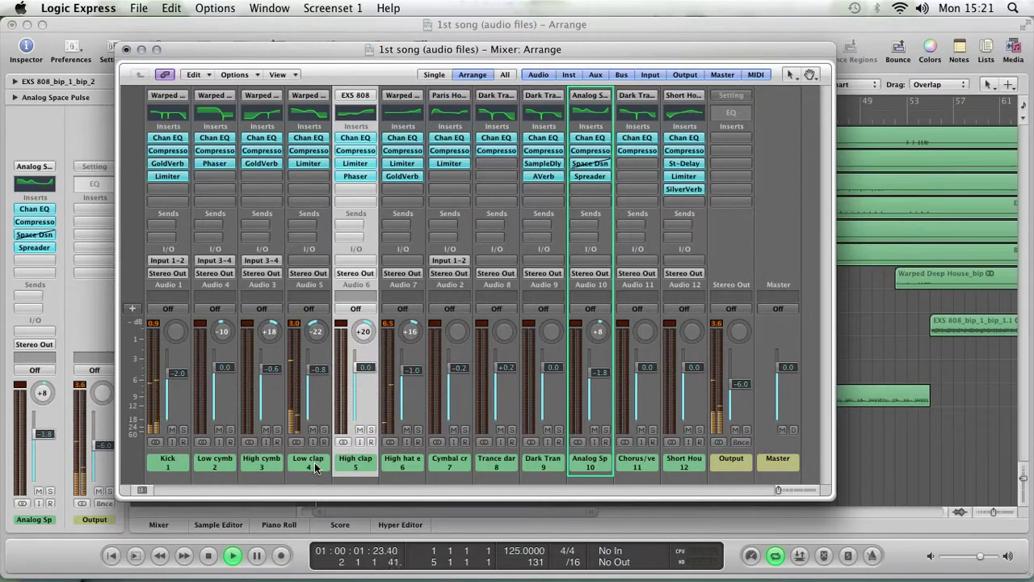
left_click(321, 393)
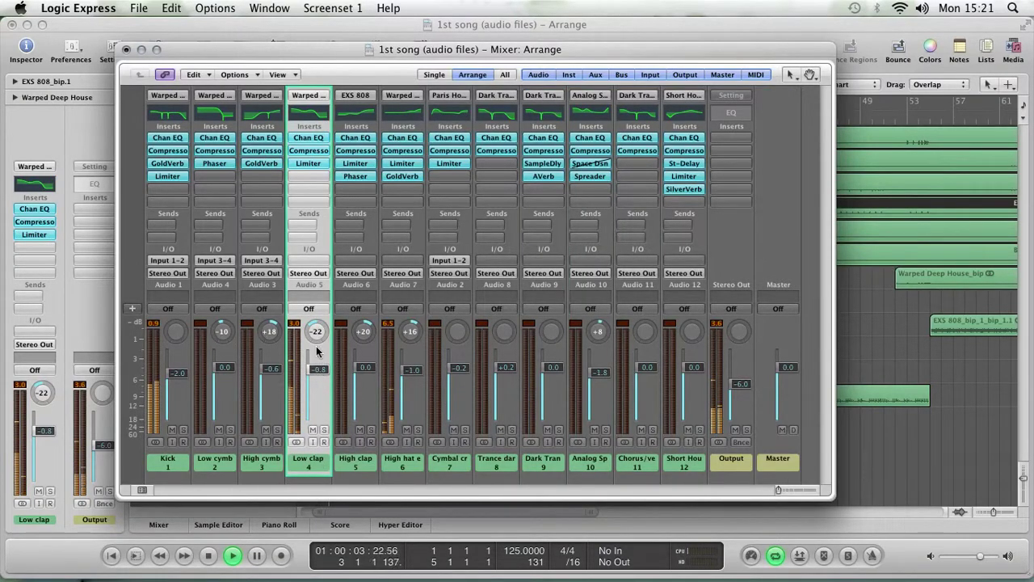
Step: Lower Low clap to -1.8 dB and pan High hat right to +24
left_click_drag(319, 368, 321, 374)
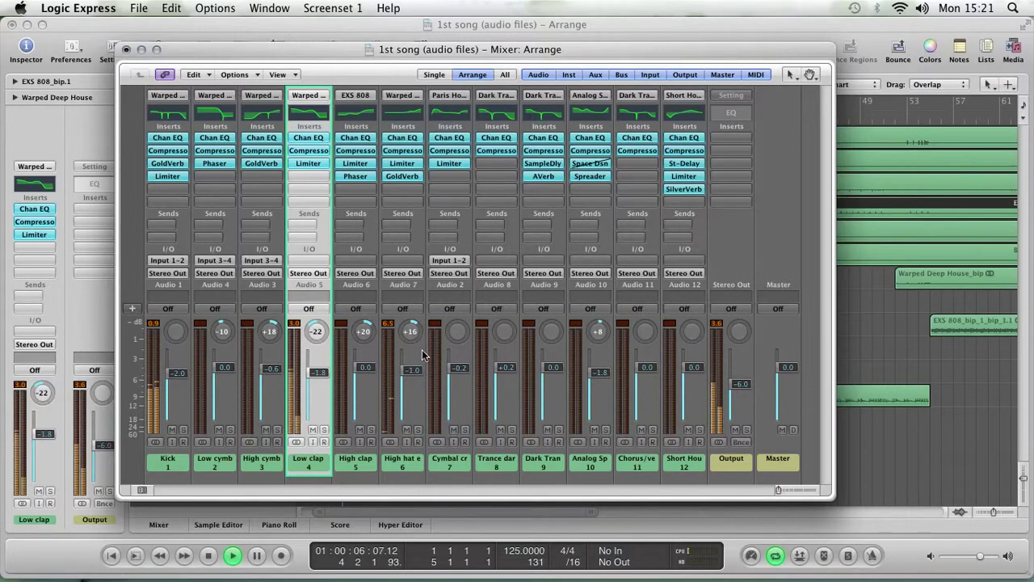
left_click(421, 320)
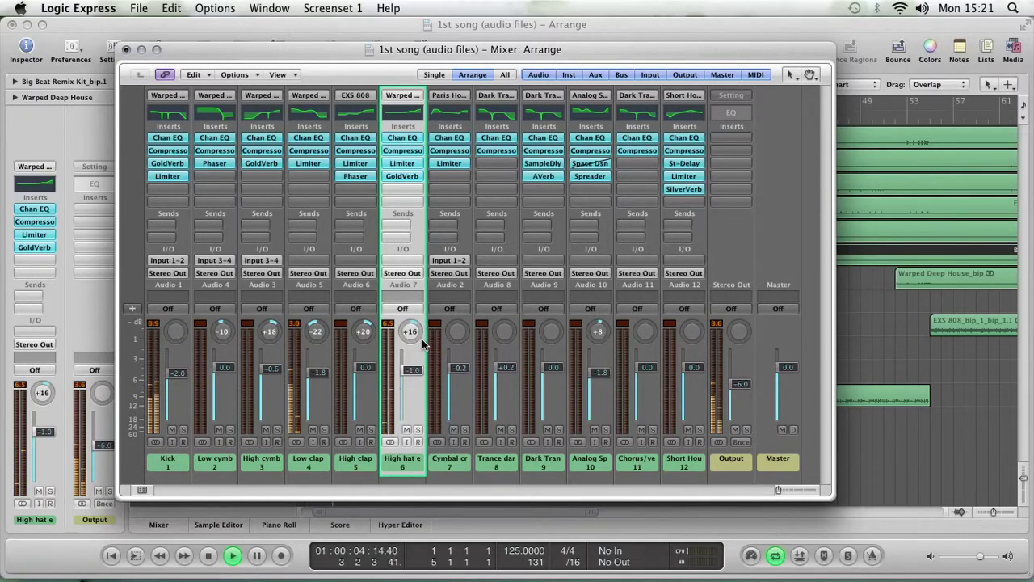
left_click_drag(414, 336, 413, 327)
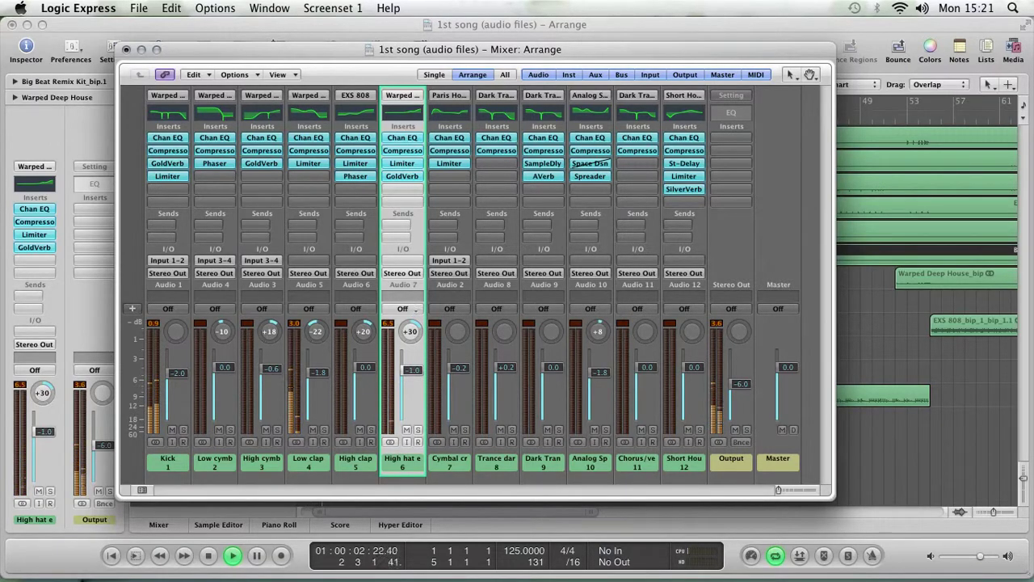
left_click_drag(411, 331, 411, 329)
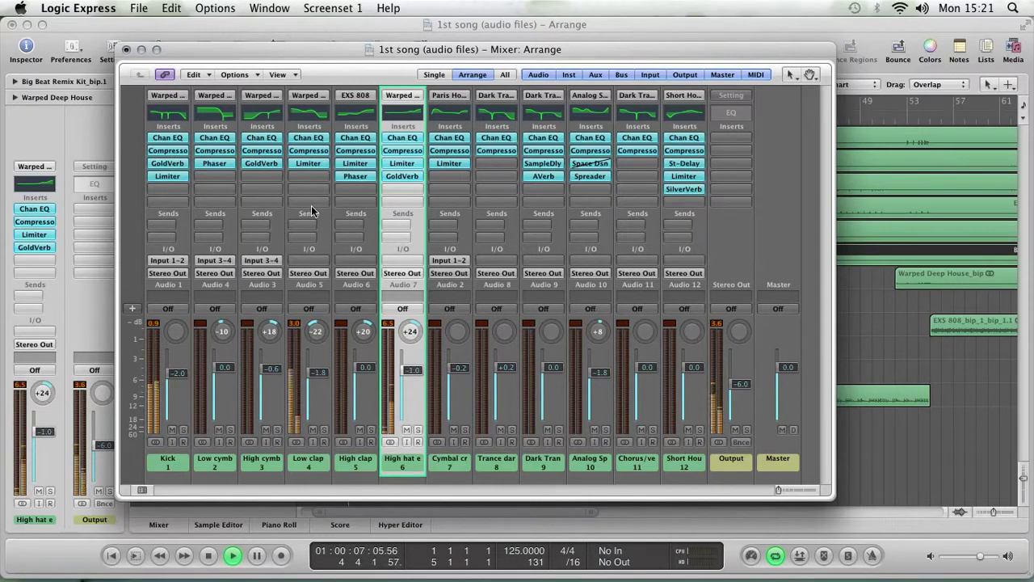
left_click(176, 151)
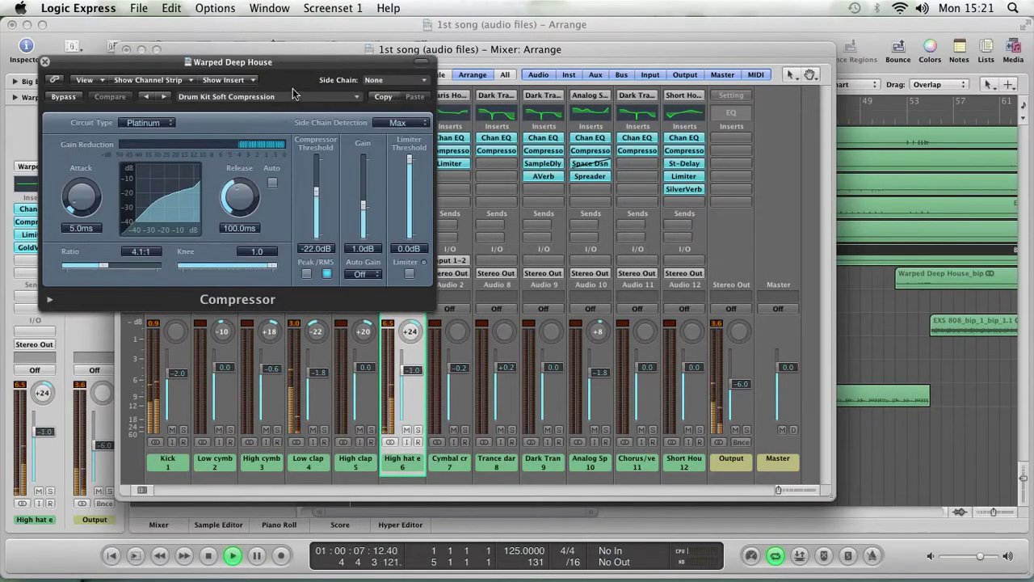
left_click_drag(282, 71, 505, 138)
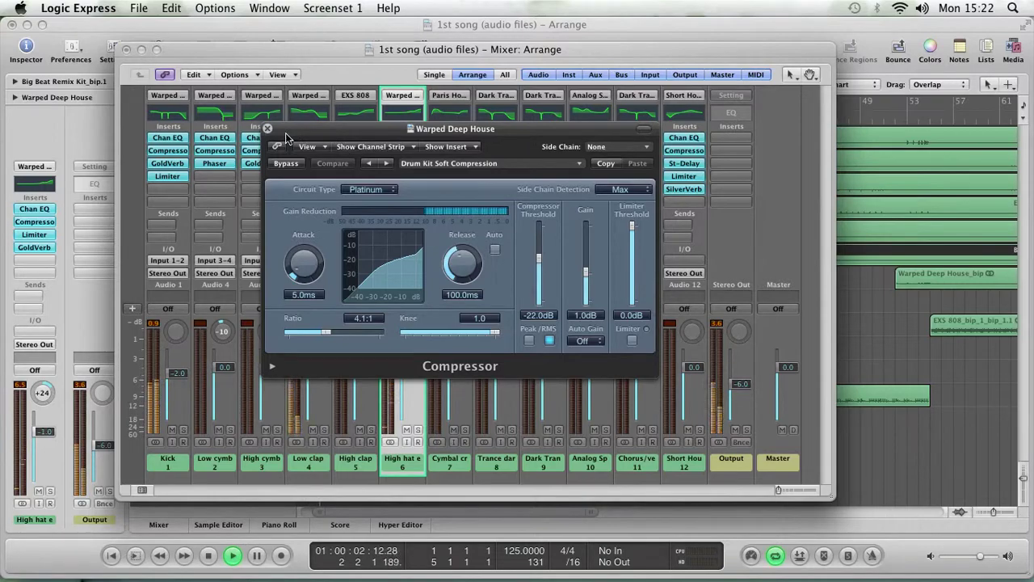
key("super+Tab")
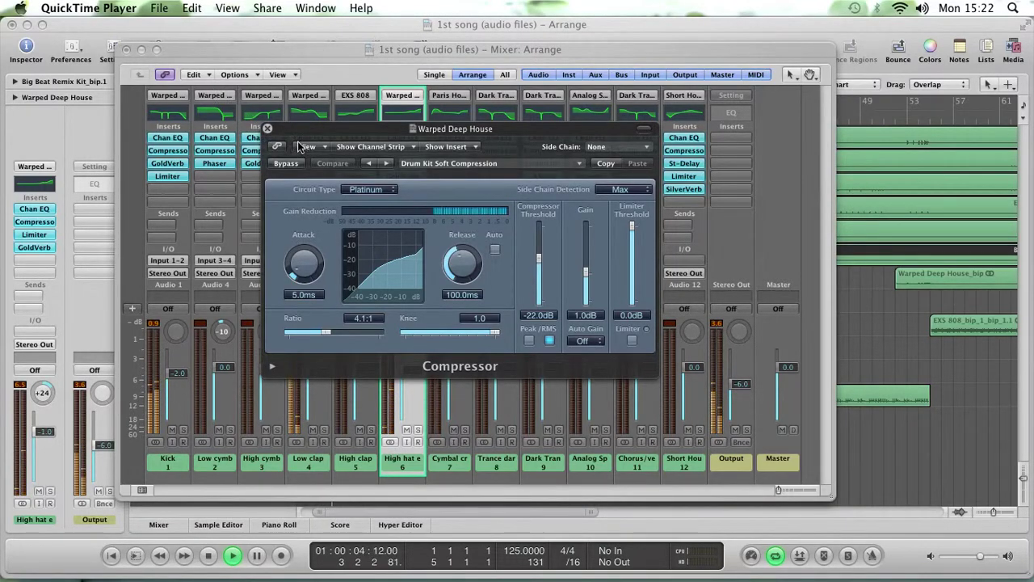
left_click(268, 129)
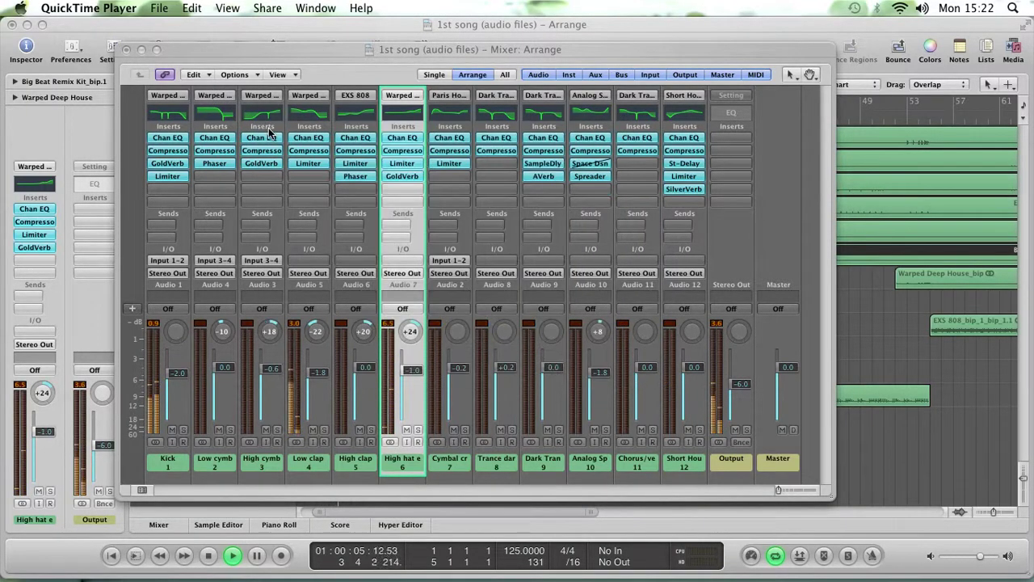
Step: Close the mixer and set the High hat end track's volume automation to Read
left_click(125, 49)
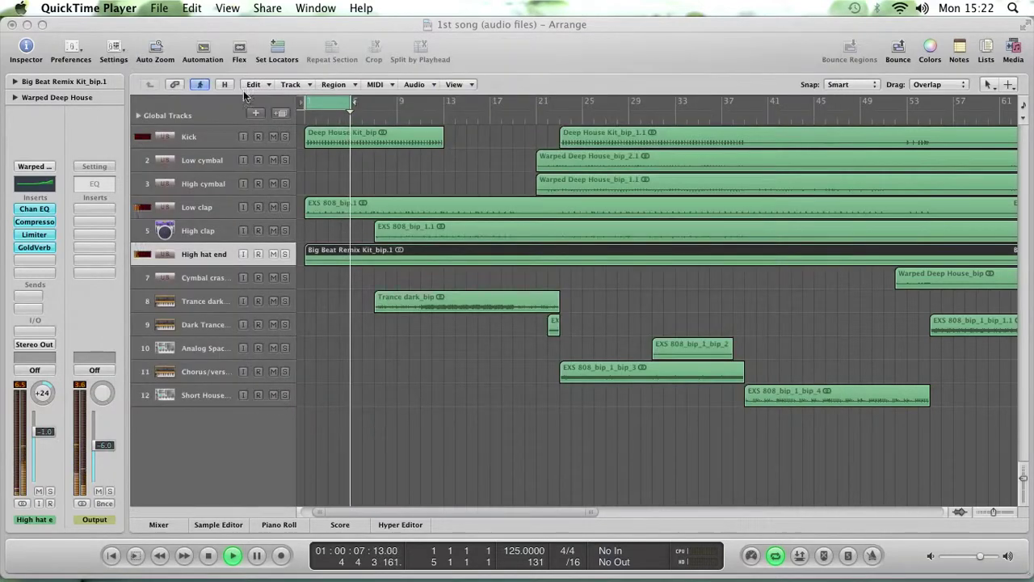
left_click(431, 385)
key("a")
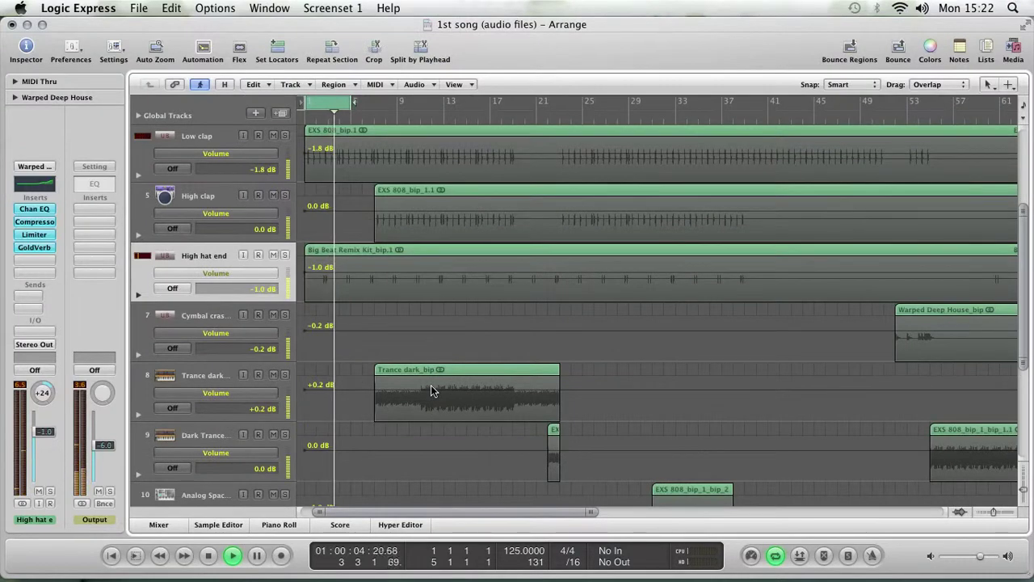
left_click(319, 273)
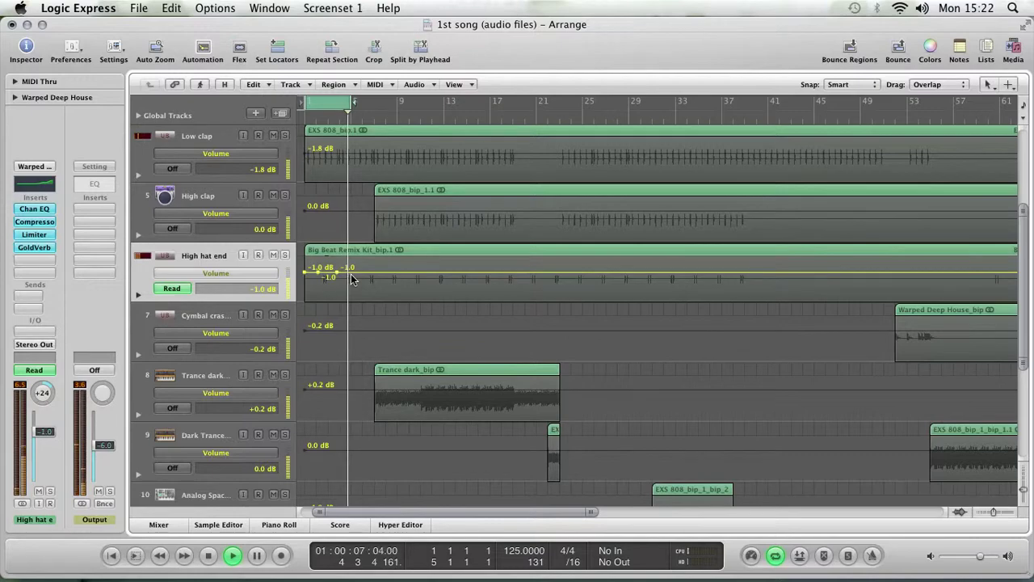
key("super+z")
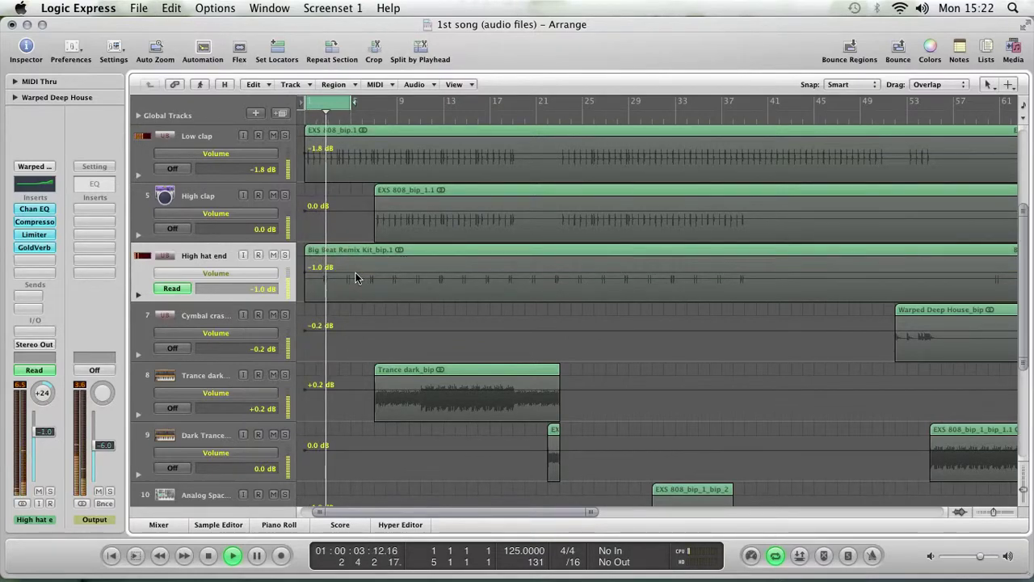
key("a")
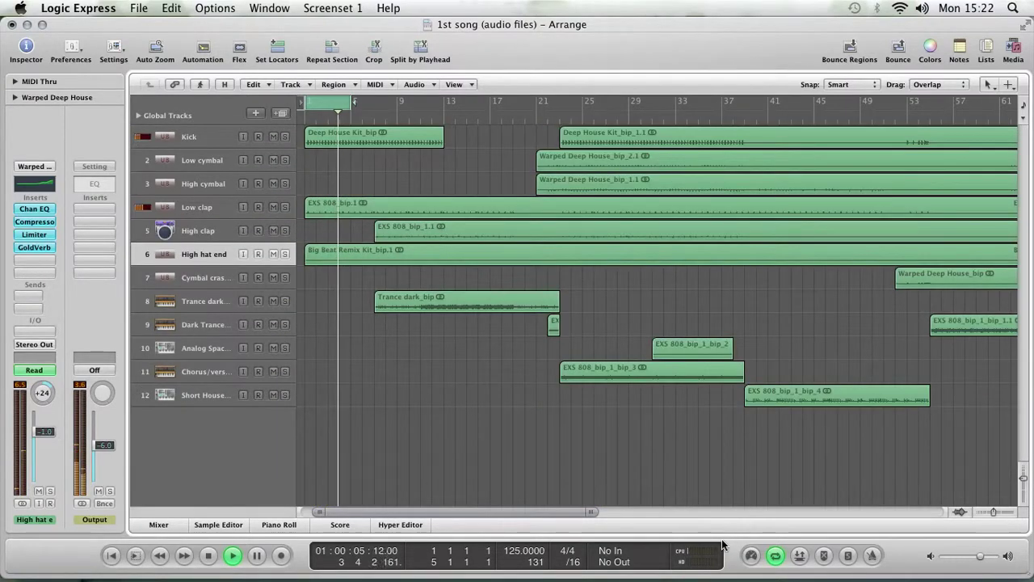